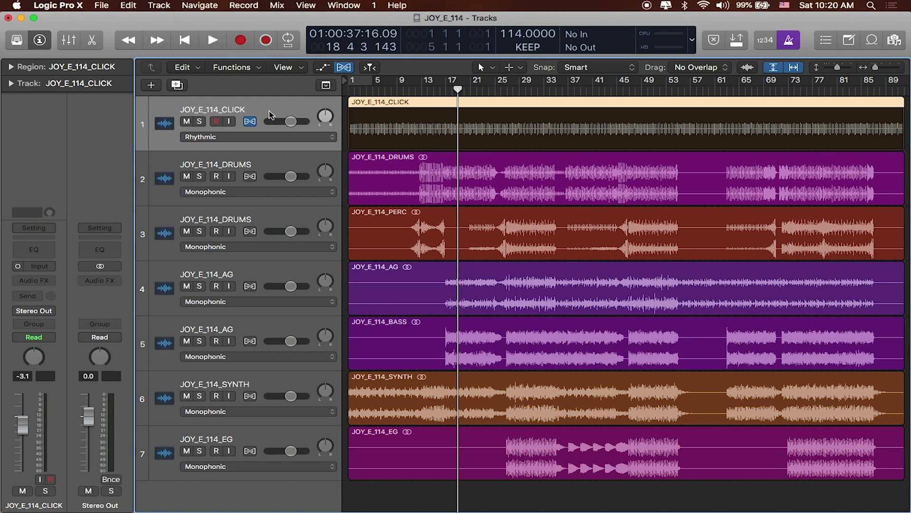
# - Select the DRUMS, PERC, AG and CLICK tracks in turn
pyautogui.click(267, 168)
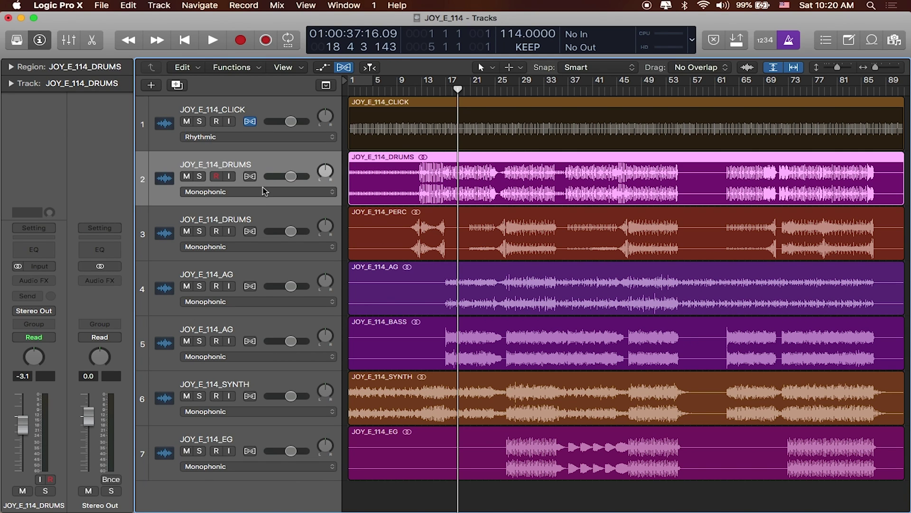
pyautogui.click(261, 220)
pyautogui.click(220, 274)
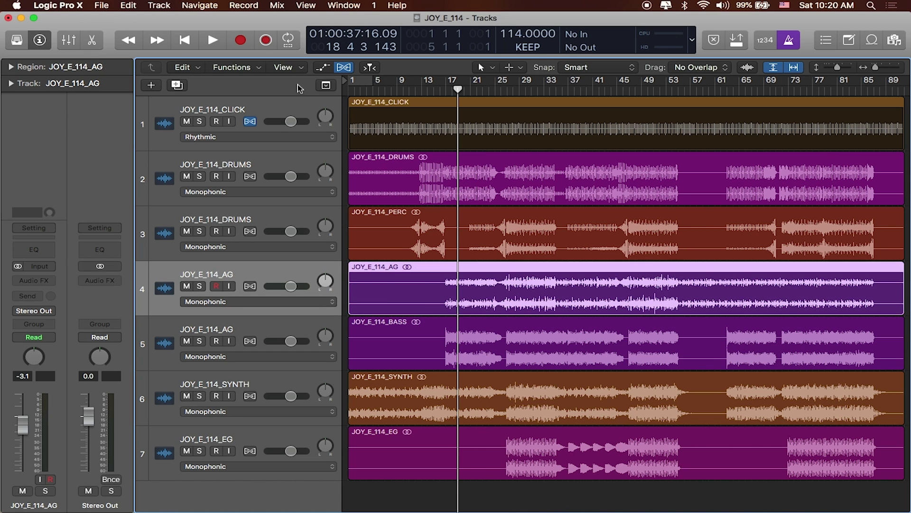
pyautogui.click(276, 114)
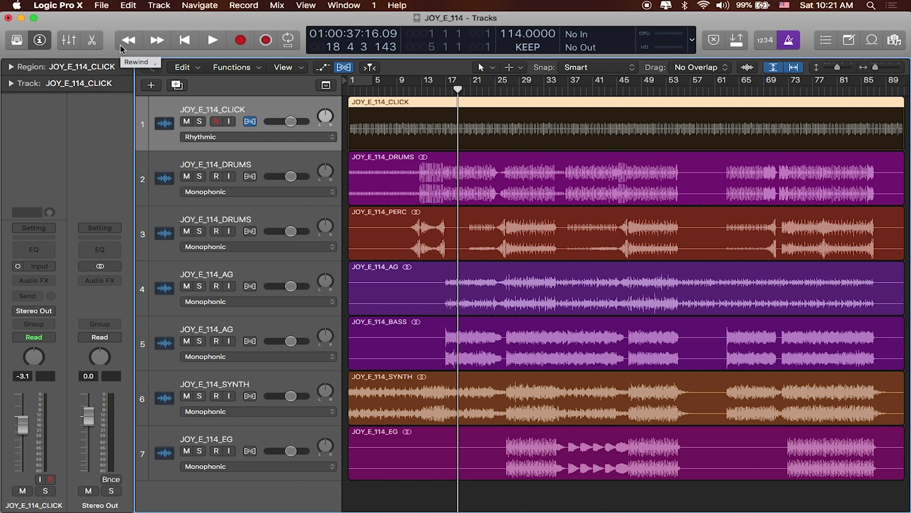
# - In Audio preferences, set Input Device to None, keeping Loop Community Track Rig output, then close Preferences
pyautogui.press('super+comma')
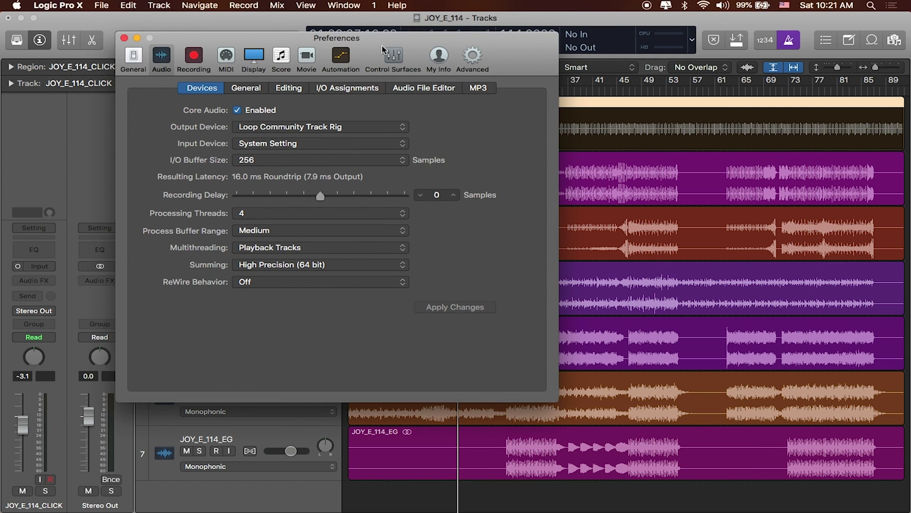
pyautogui.click(67, 6)
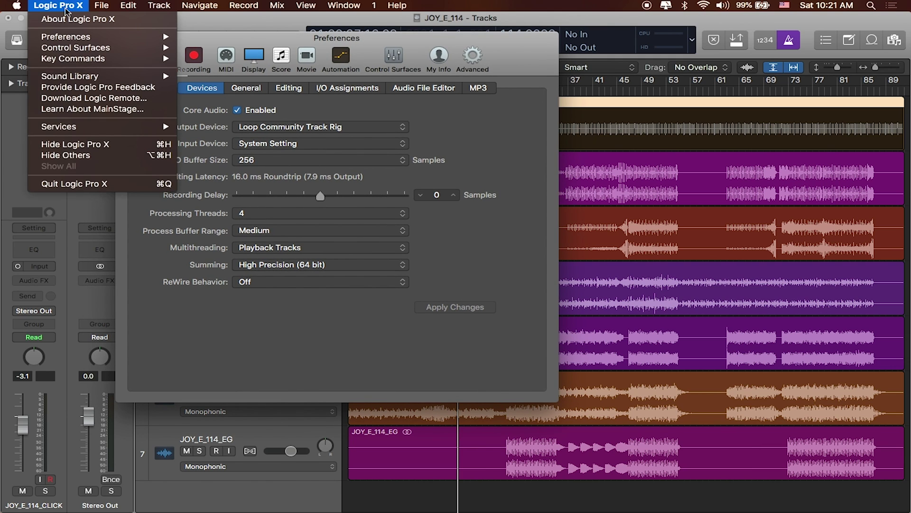
pyautogui.moveTo(76, 38)
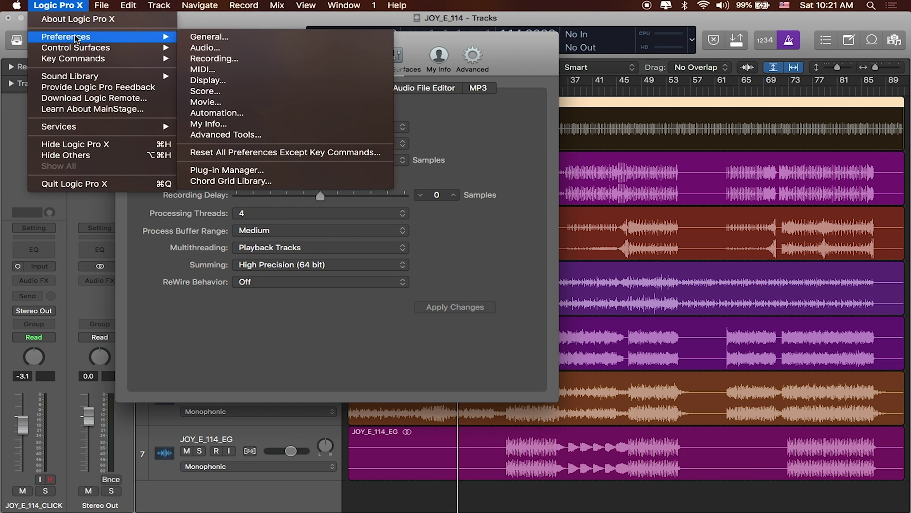
pyautogui.click(245, 49)
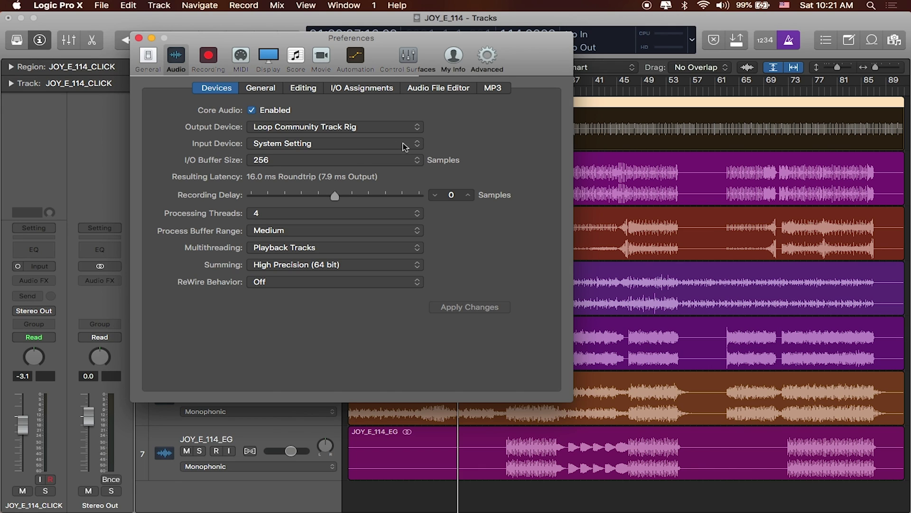
pyautogui.click(417, 144)
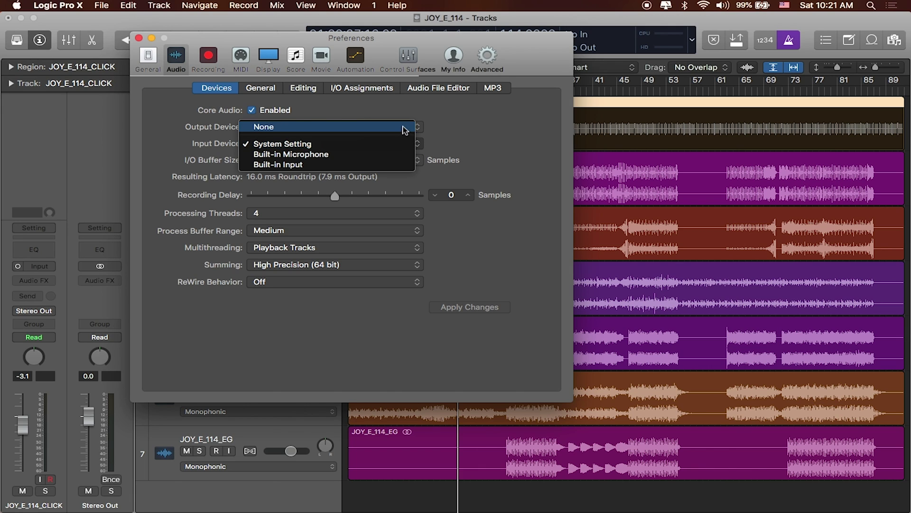
pyautogui.press('Escape')
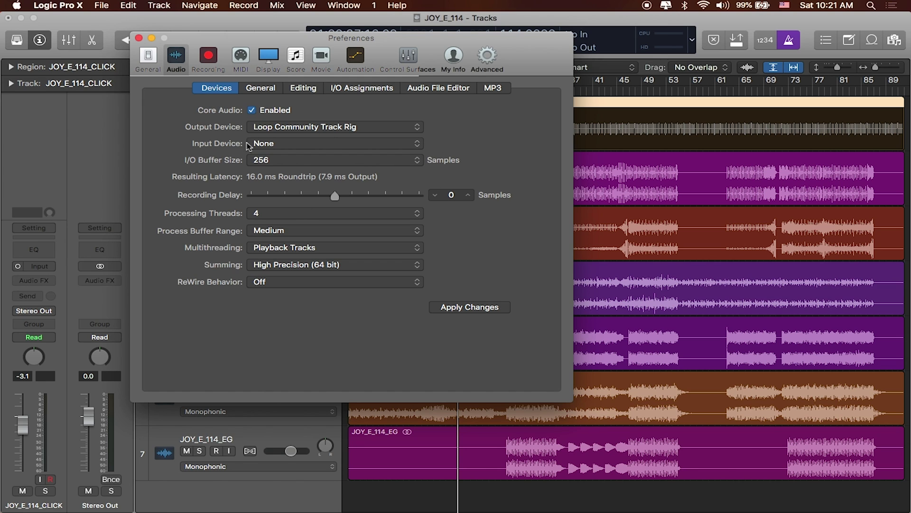
pyautogui.click(138, 38)
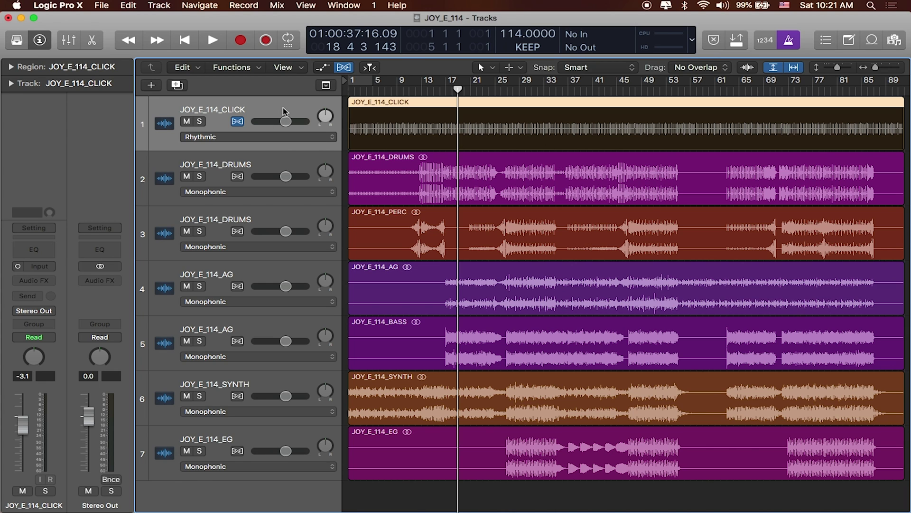
# - Change the CLICK channel strip output from Stereo Out to Mono Output 1, then select DRUMS
pyautogui.click(276, 172)
pyautogui.click(264, 109)
pyautogui.click(41, 42)
pyautogui.click(40, 42)
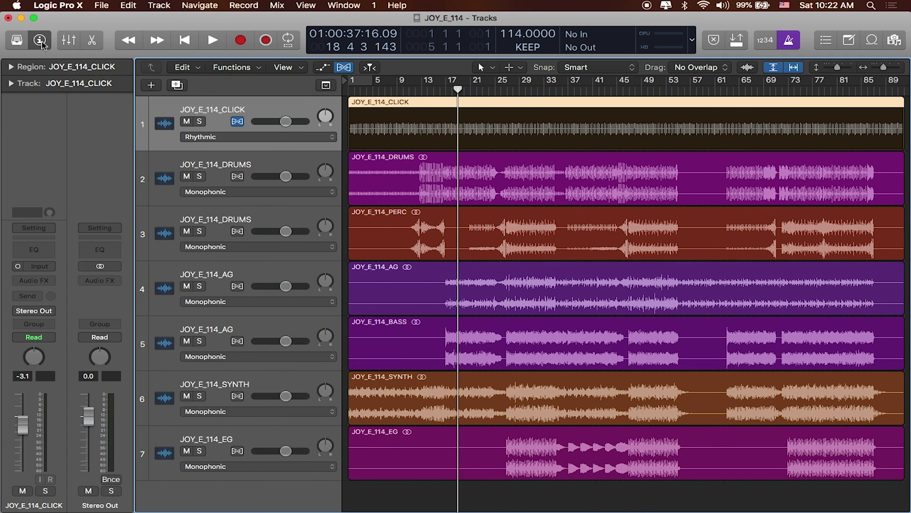
pyautogui.click(50, 310)
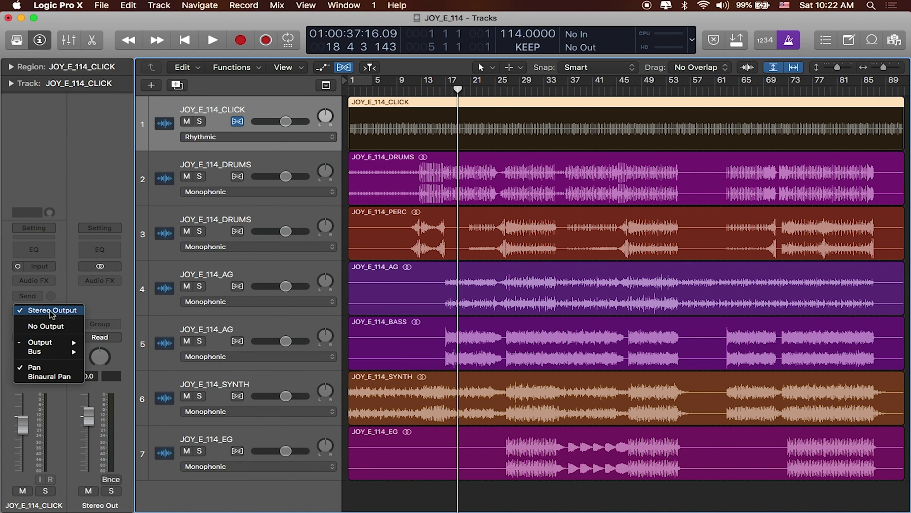
pyautogui.moveTo(53, 345)
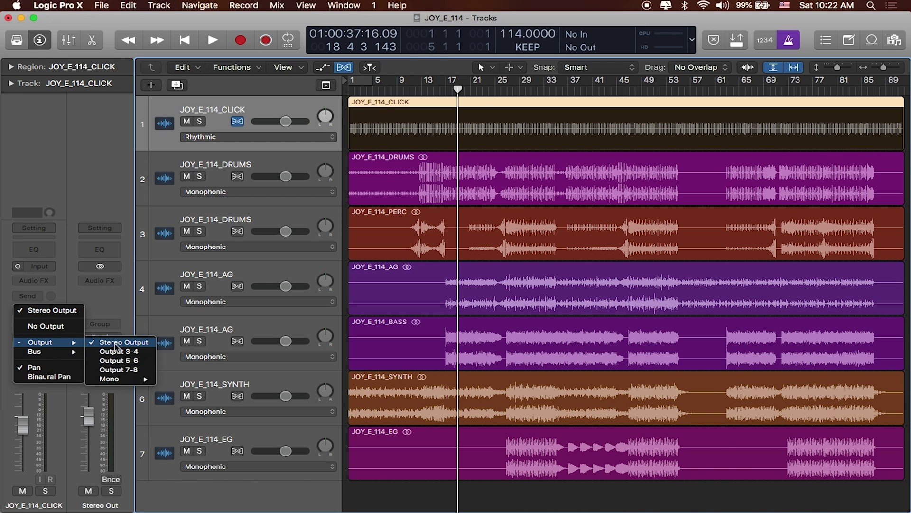
pyautogui.moveTo(137, 378)
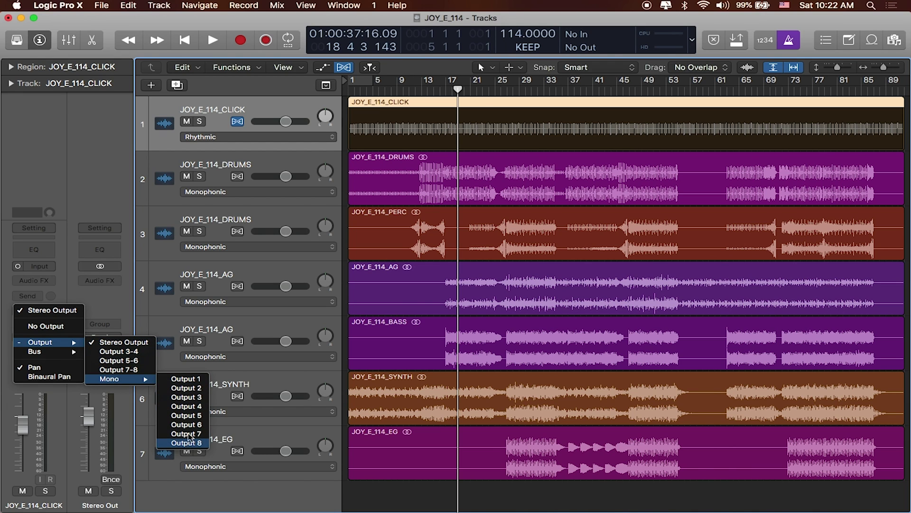
pyautogui.click(198, 382)
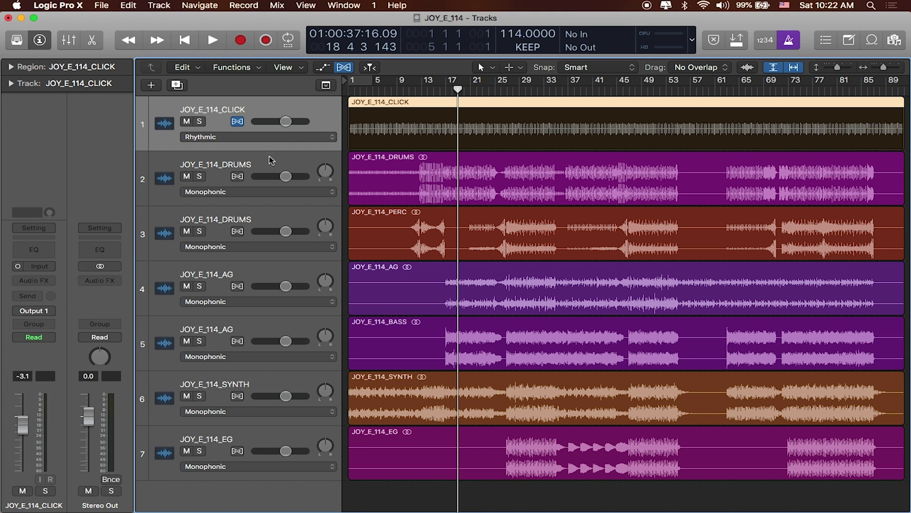
pyautogui.click(231, 161)
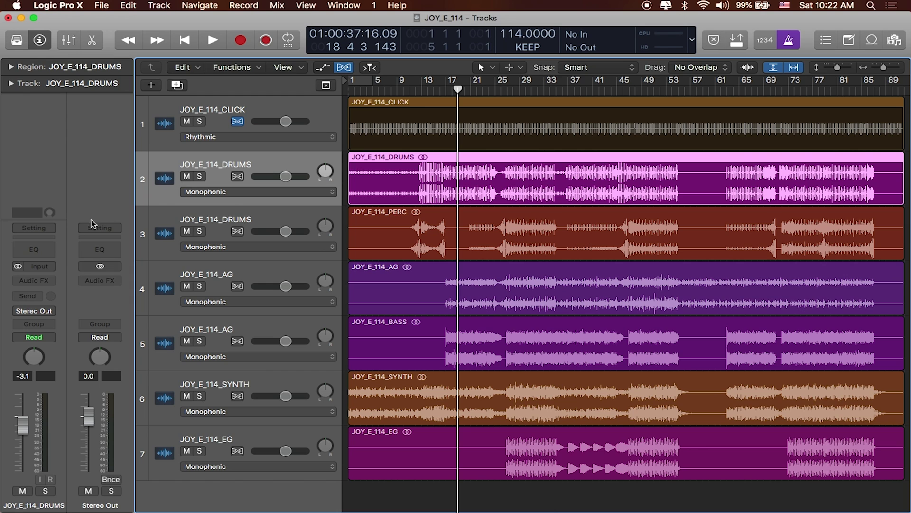
# - Switch the DRUMS channel strip from stereo to mono
pyautogui.click(48, 310)
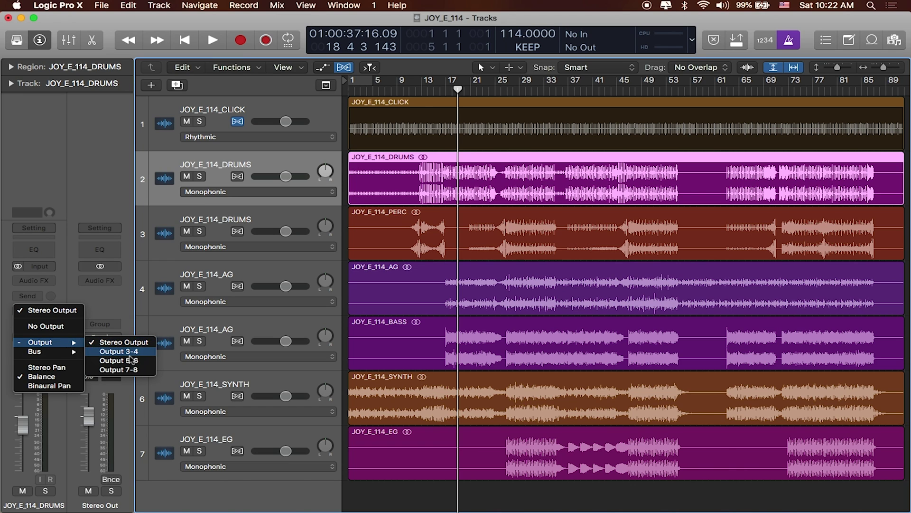
pyautogui.click(110, 203)
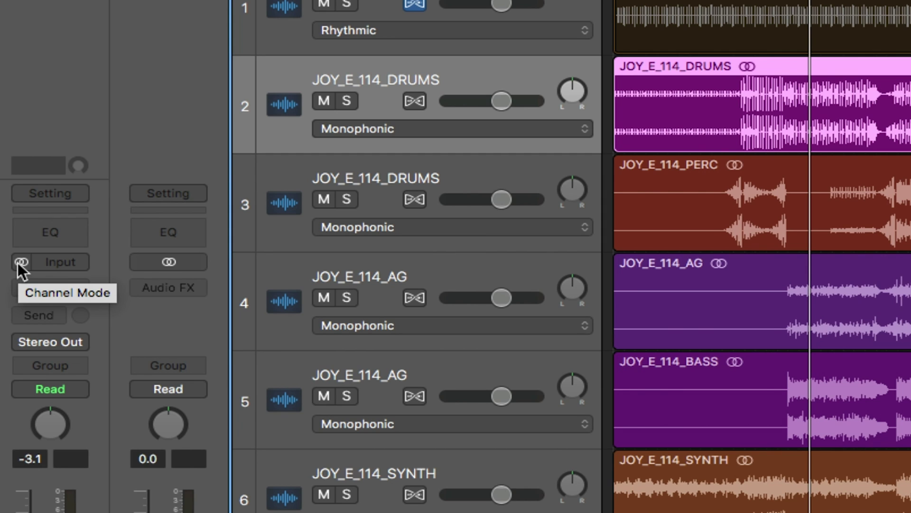
pyautogui.click(19, 262)
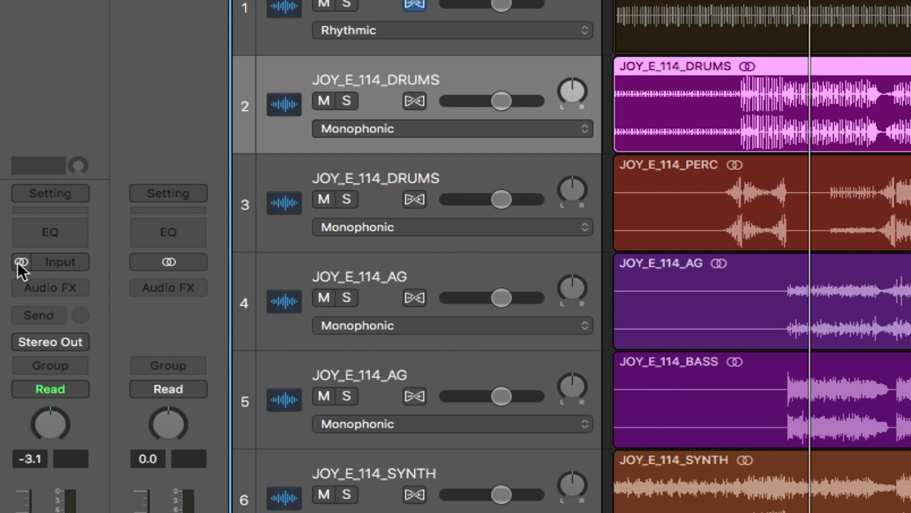
# - Set the DRUMS output to Mono Output 2 and confirm the routing
pyautogui.click(82, 341)
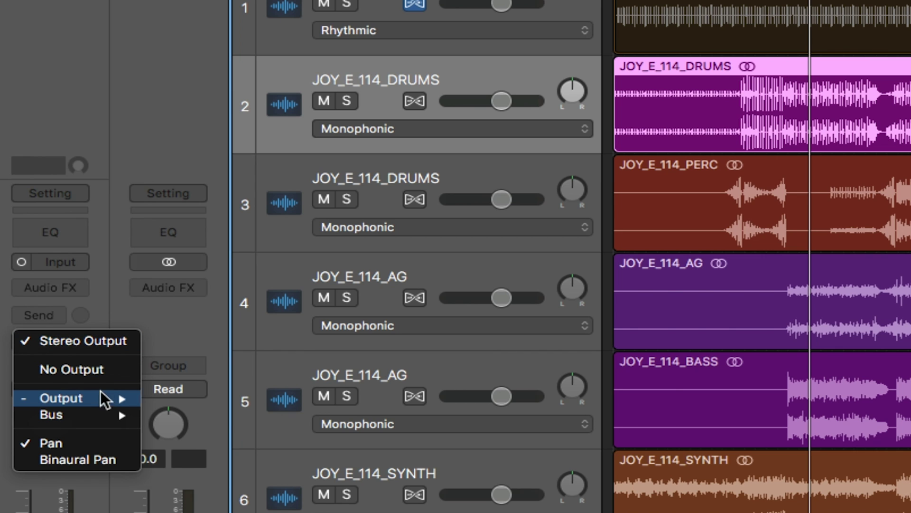
pyautogui.moveTo(104, 401)
pyautogui.moveTo(229, 465)
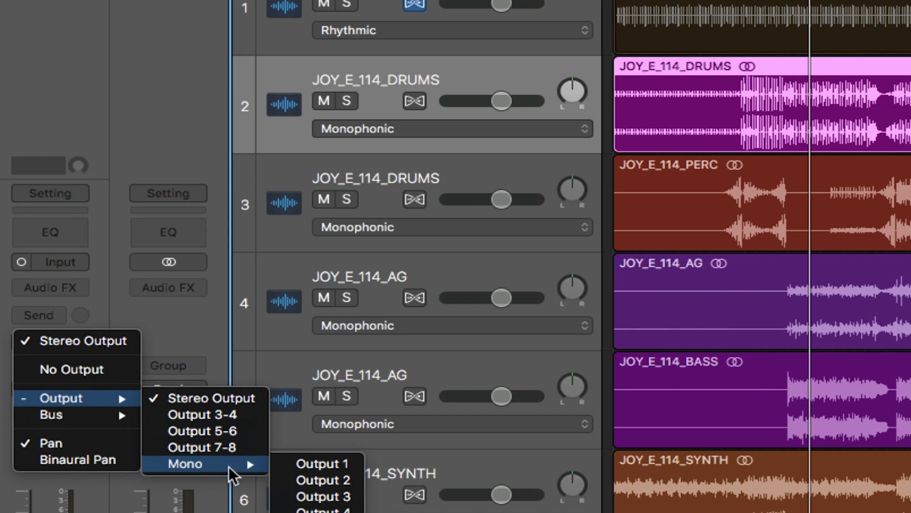
pyautogui.click(320, 481)
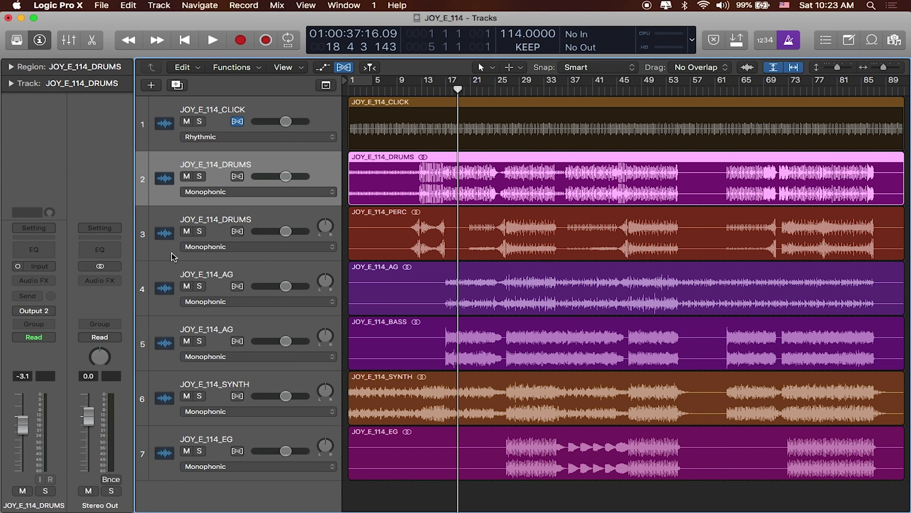
pyautogui.click(34, 311)
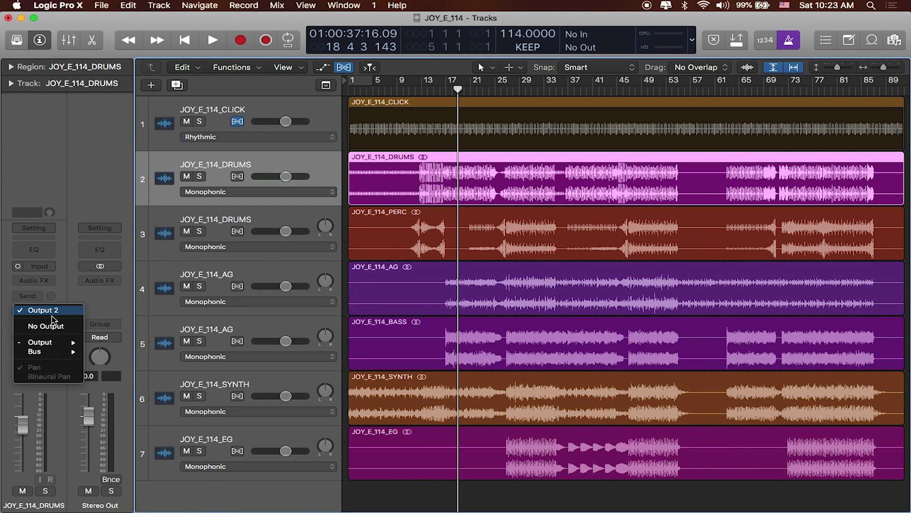
pyautogui.moveTo(65, 344)
pyautogui.moveTo(114, 379)
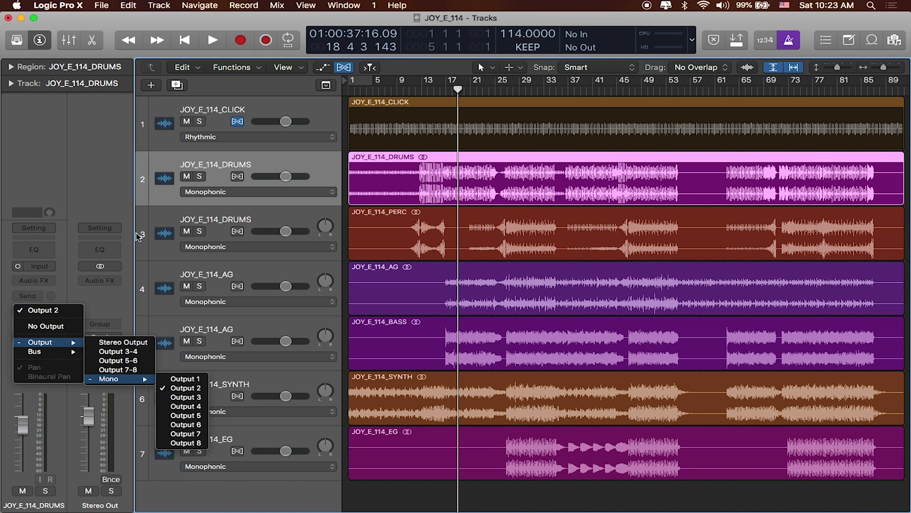
pyautogui.click(124, 182)
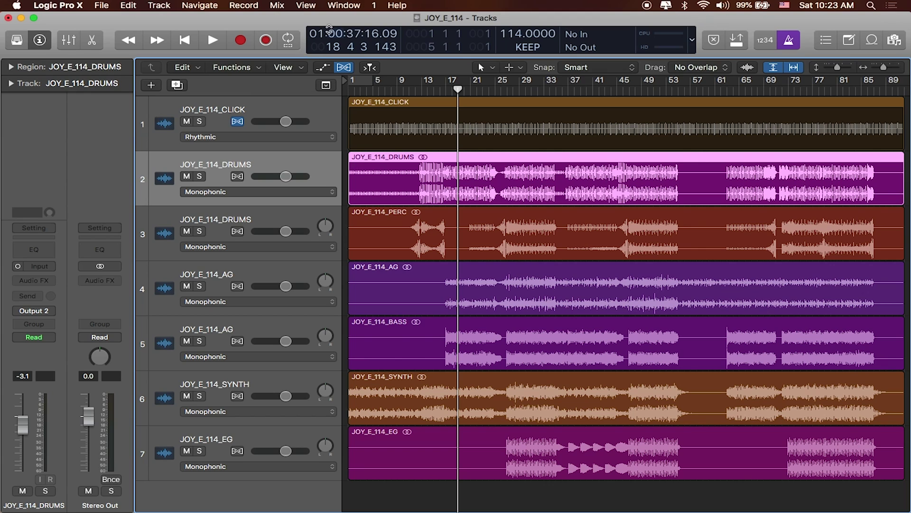
# - Open the I/O Labels editor from the Mix menu
pyautogui.click(279, 7)
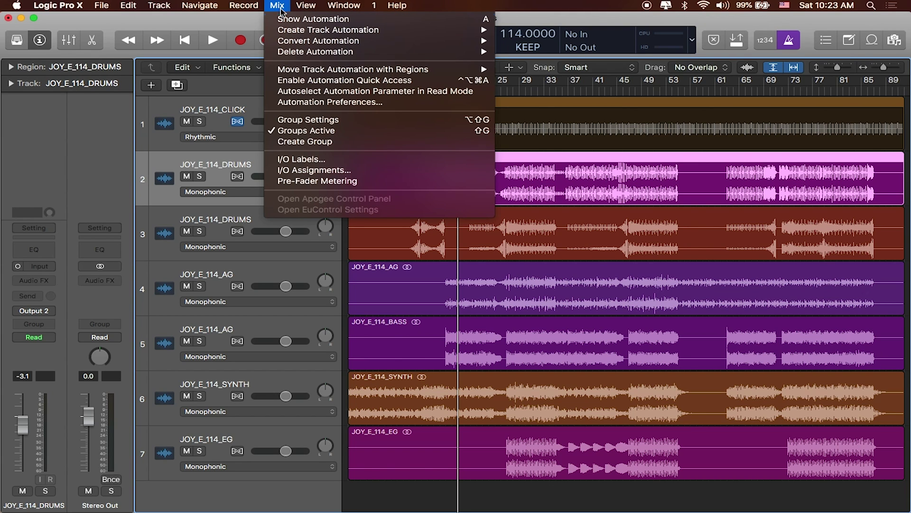
pyautogui.click(357, 161)
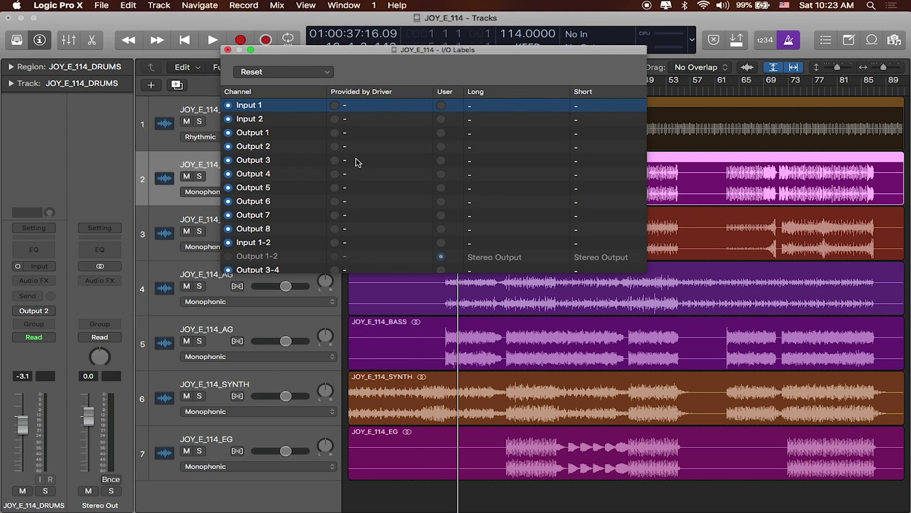
pyautogui.moveTo(400, 52); pyautogui.dragTo(377, 48)
pyautogui.scroll(-2, 280, 158)
pyautogui.scroll(2, 283, 160)
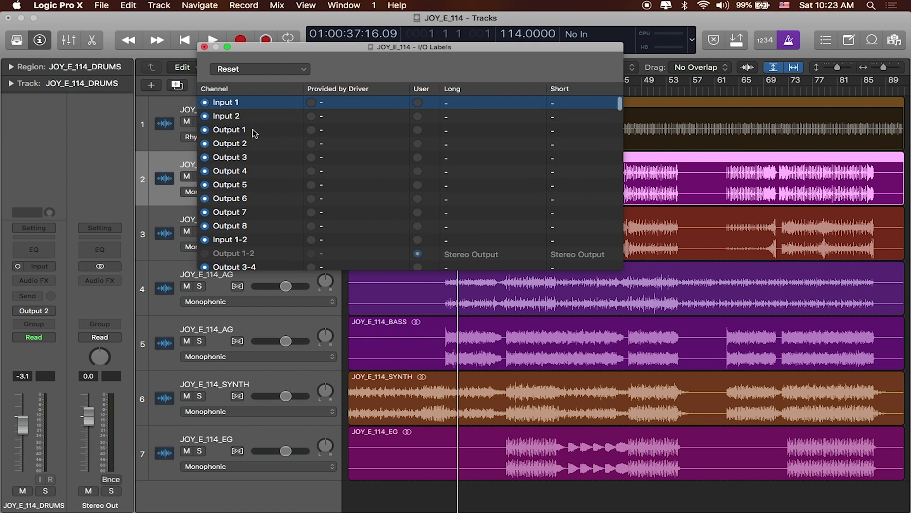
# - Select output label rows 1, 3, 4 and 8, ending on Output 1 for labelling
pyautogui.click(253, 130)
pyautogui.click(259, 146)
pyautogui.click(259, 157)
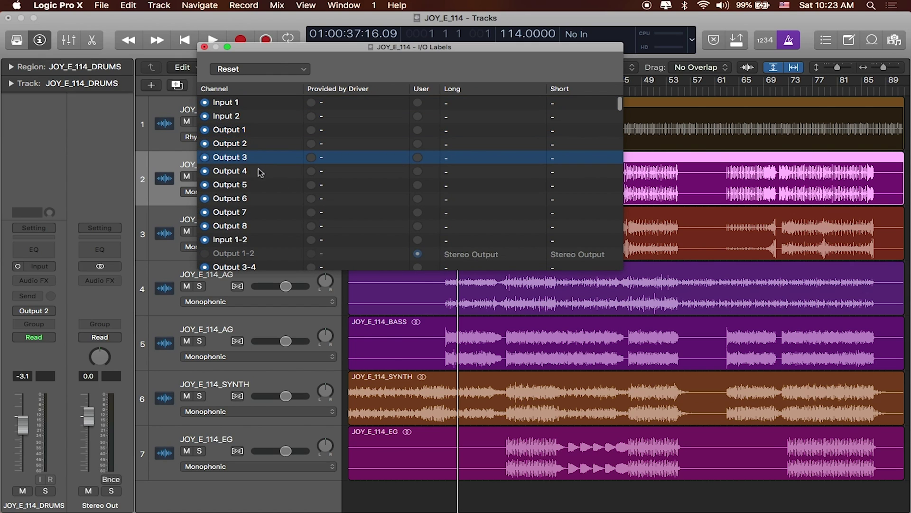
pyautogui.click(258, 170)
pyautogui.click(255, 227)
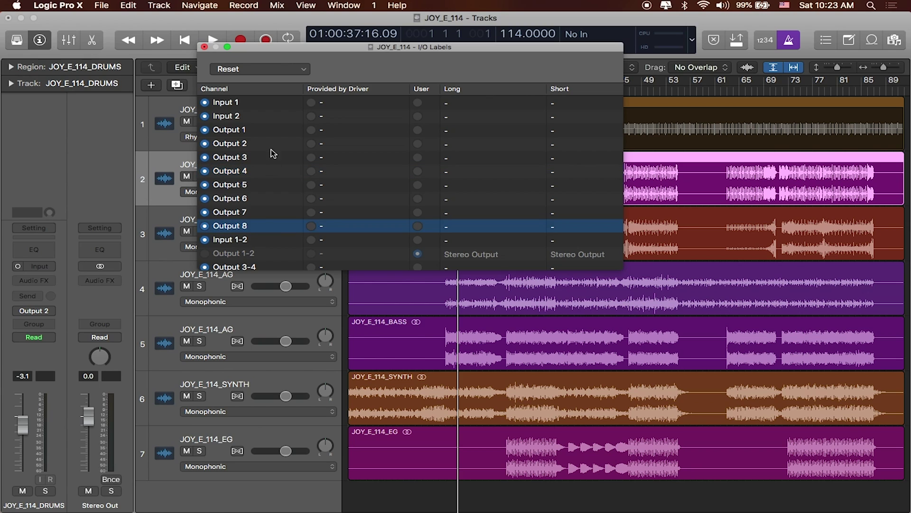
pyautogui.click(260, 131)
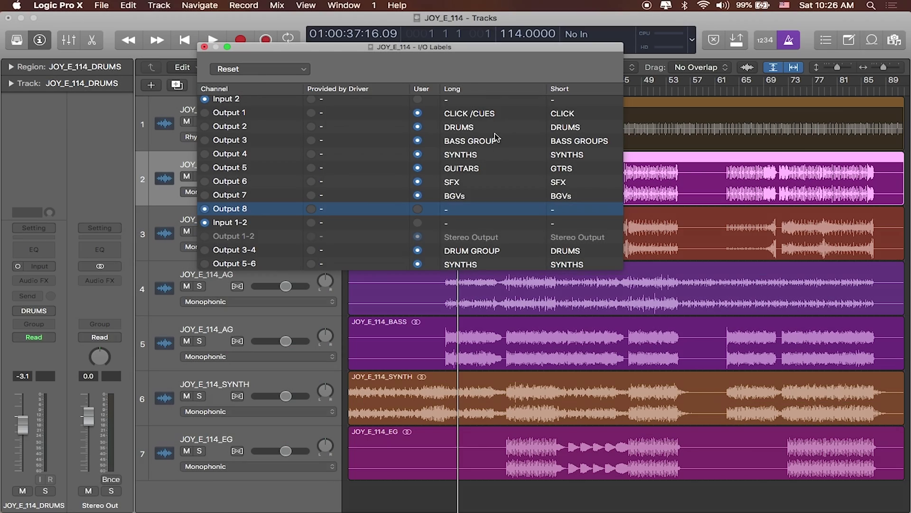
pyautogui.scroll(1, 501, 159)
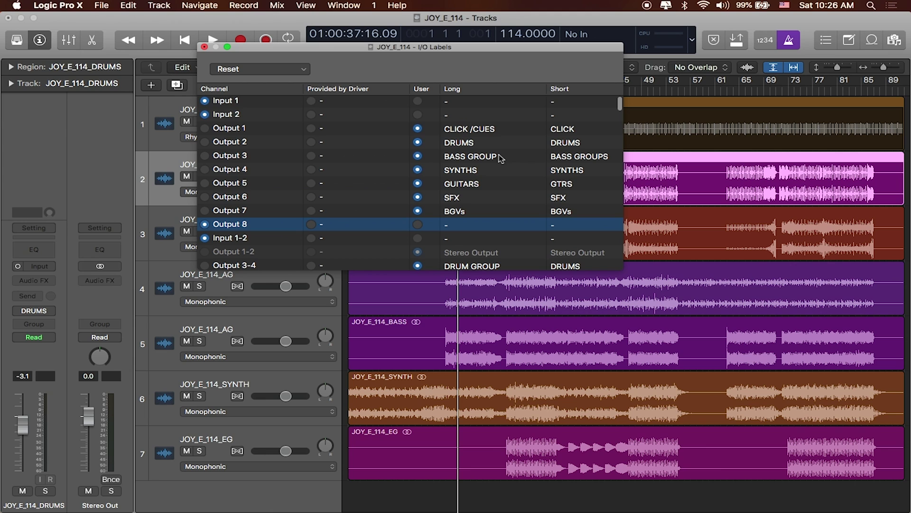
pyautogui.scroll(-1, 501, 158)
pyautogui.scroll(1, 501, 158)
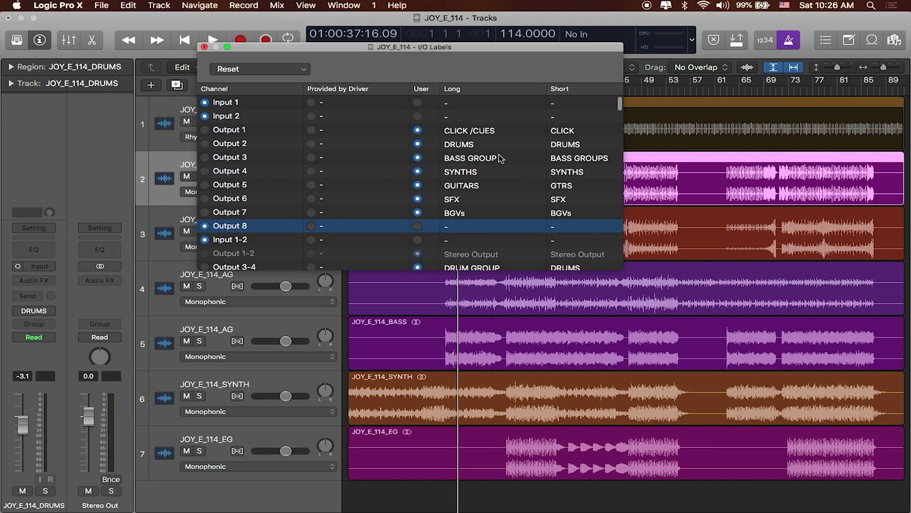
pyautogui.scroll(-2, 501, 159)
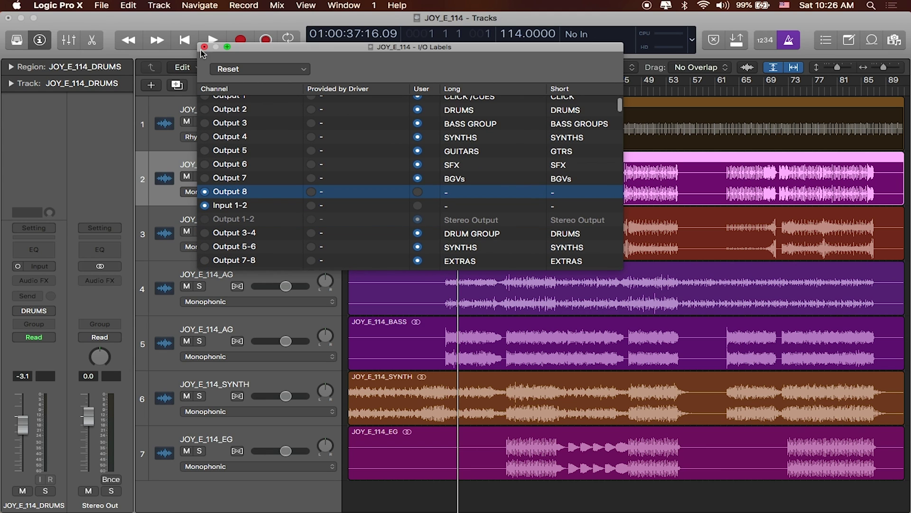
# - Close I/O Labels and rename track 3 from JOY_E_114_DRUMS to JOY_E_114_PERC
pyautogui.click(204, 47)
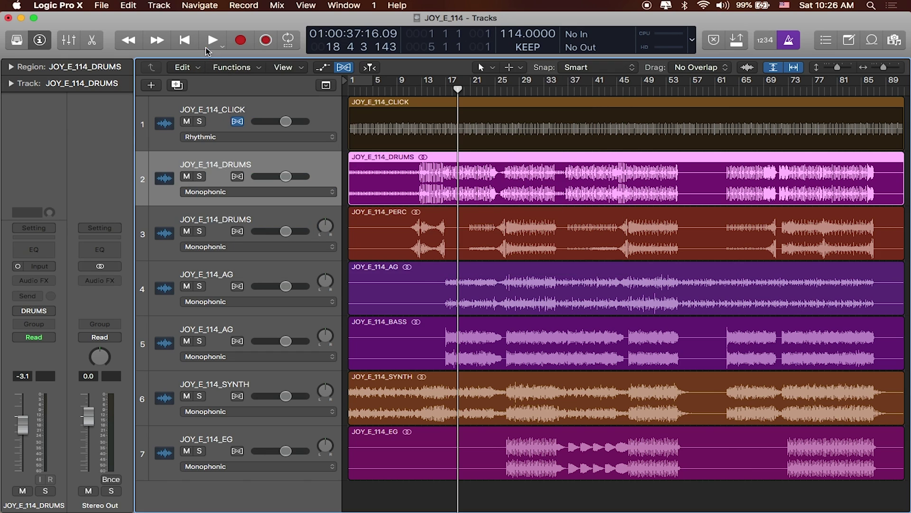
pyautogui.doubleClick(240, 219)
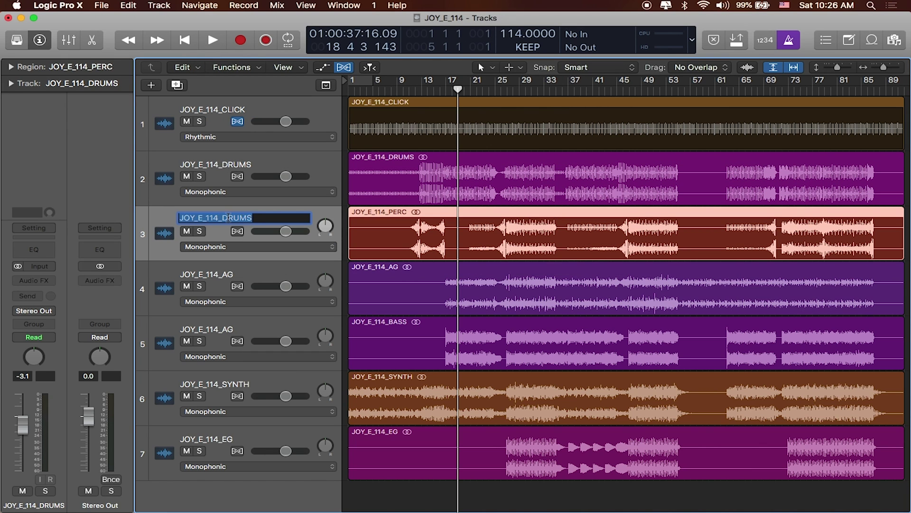
pyautogui.moveTo(221, 218); pyautogui.dragTo(260, 216)
pyautogui.write('PERC')
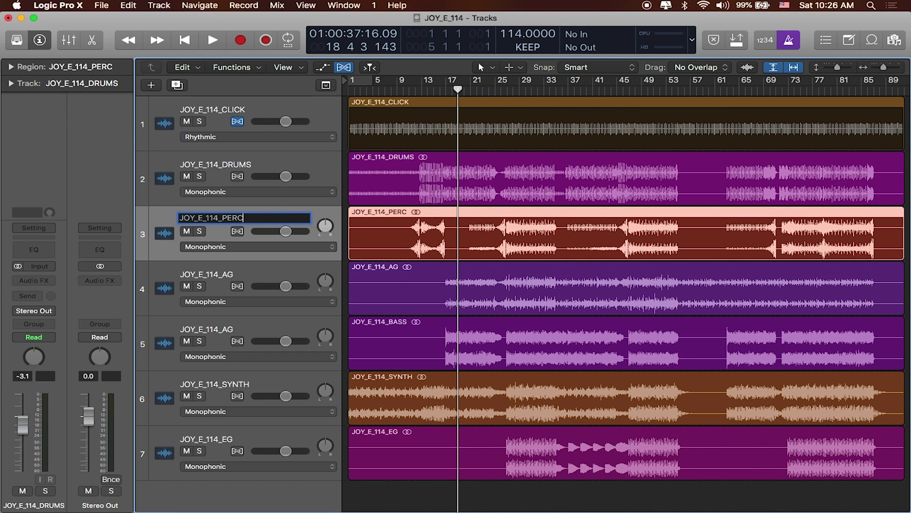
pyautogui.press('Return')
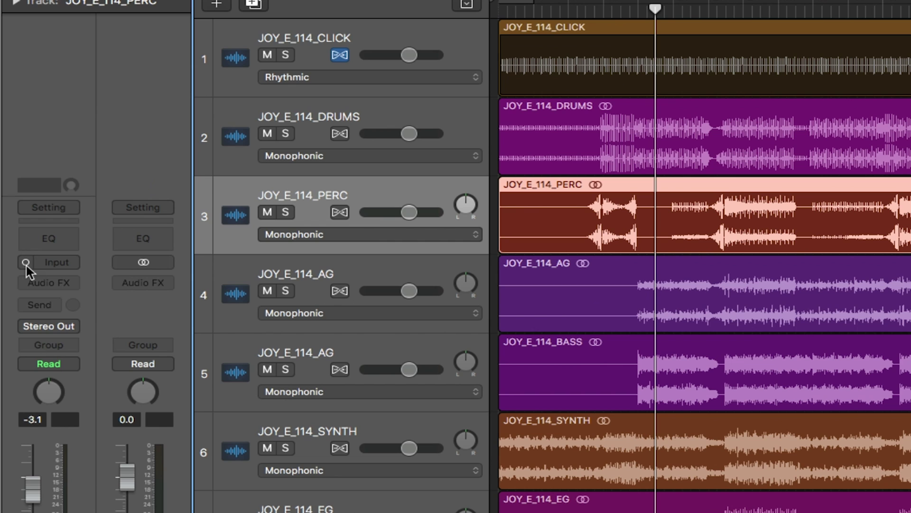
# - Set the PERC channel output to Mono Output 2 (DRUMS) and show the mixer pane
pyautogui.click(66, 321)
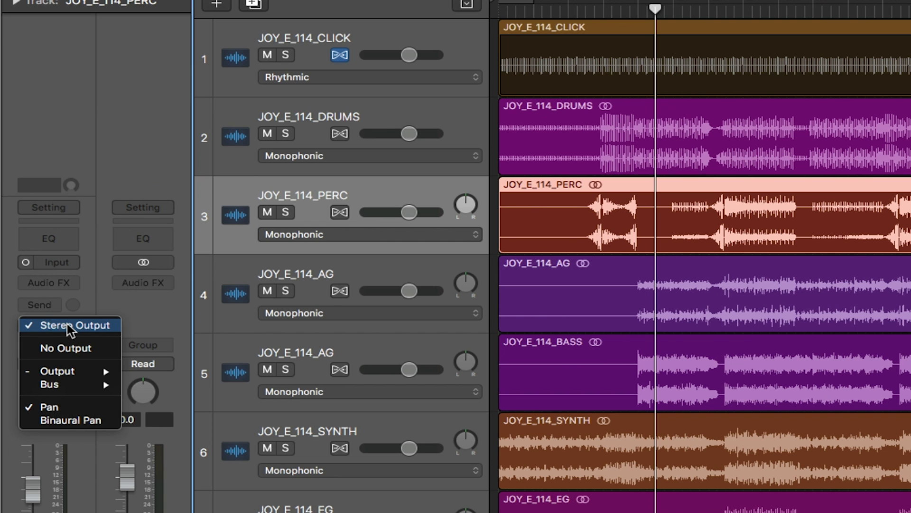
pyautogui.moveTo(82, 373)
pyautogui.moveTo(167, 420)
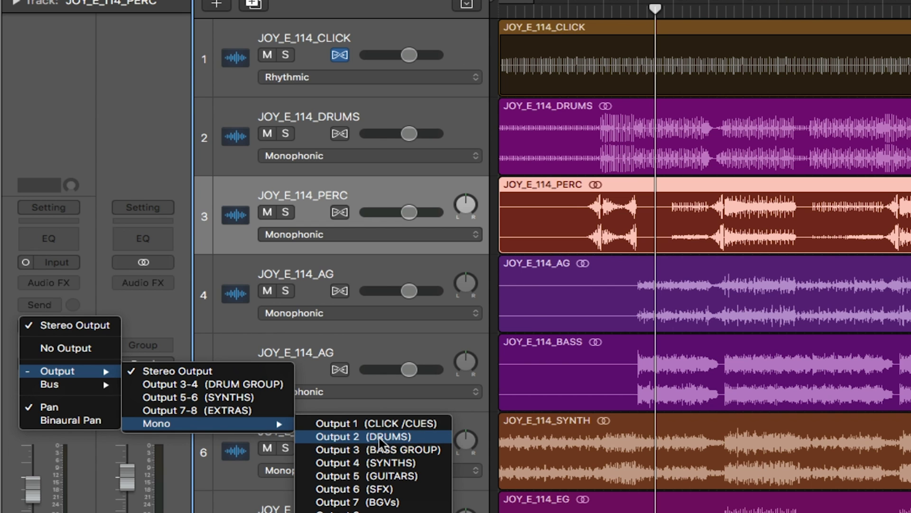
pyautogui.click(404, 436)
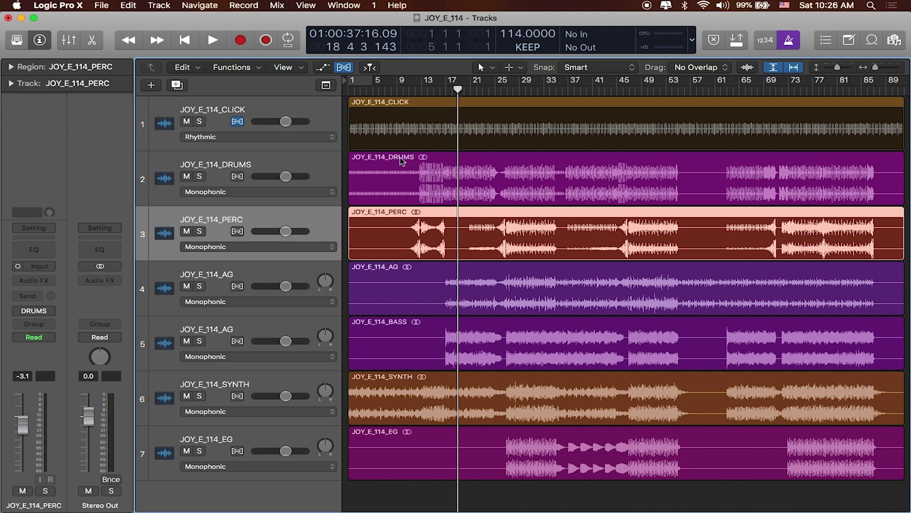
pyautogui.press('x')
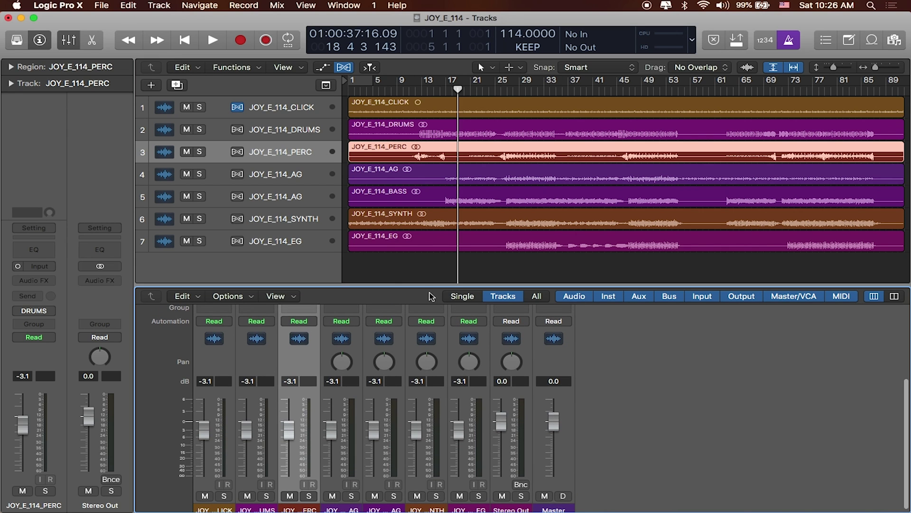
# - Close the mixer pane and open the Mixer as its own window with Cmd-2
pyautogui.moveTo(426, 286); pyautogui.dragTo(426, 511)
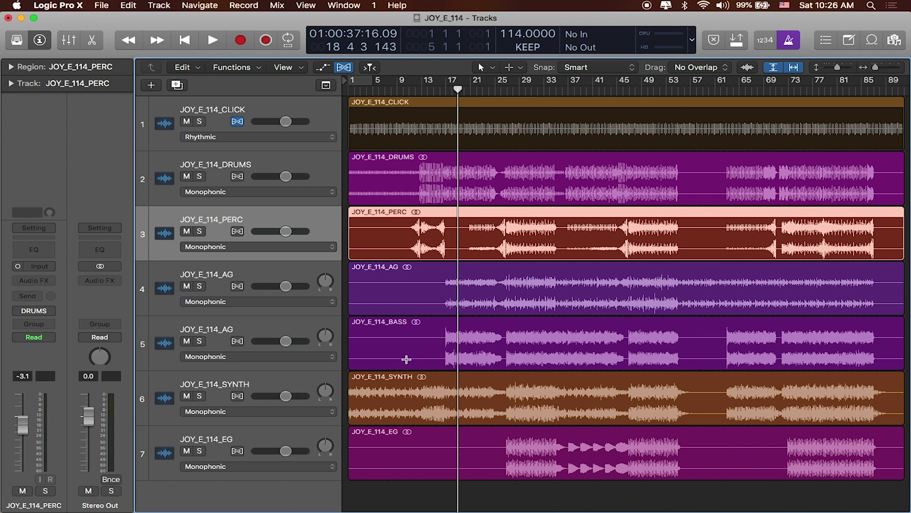
pyautogui.press('super+2')
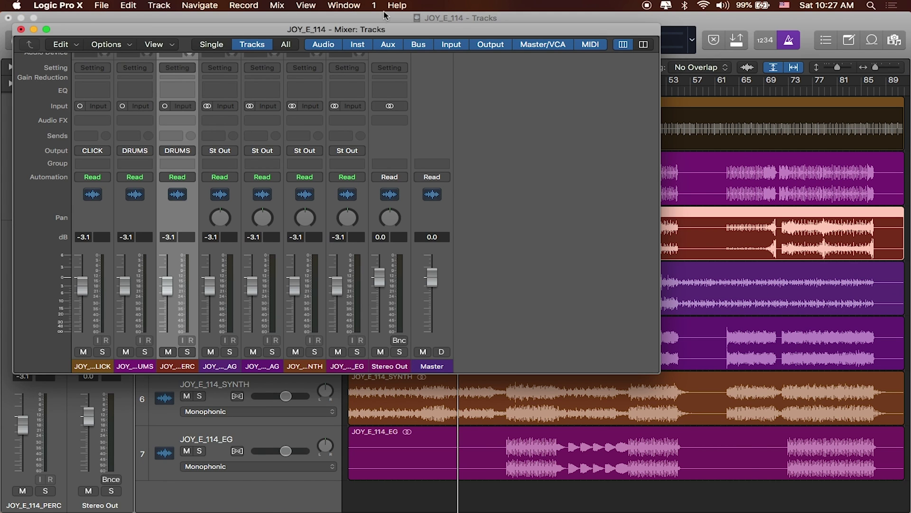
# - Select the AG and EG strips together and set both outputs to Output 7-8 (EXTRAS)
pyautogui.moveTo(401, 29); pyautogui.dragTo(451, 29)
pyautogui.scroll(1, 411, 210)
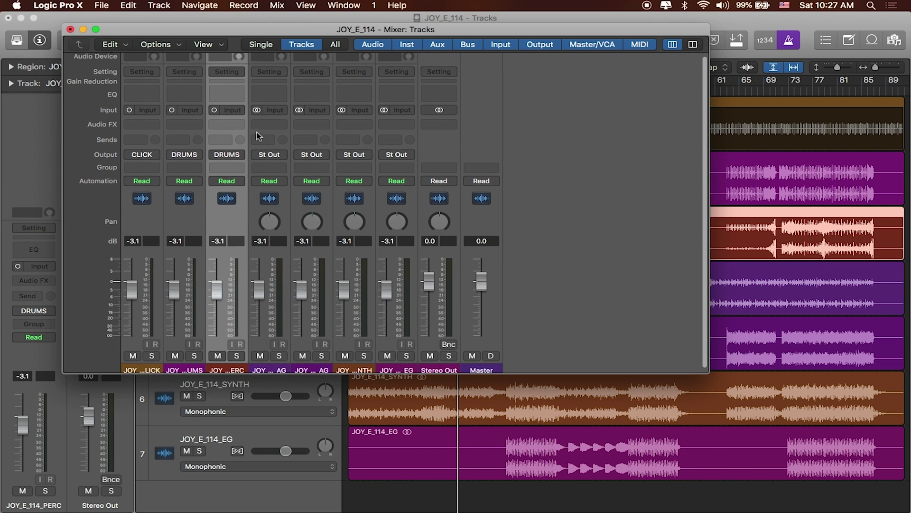
pyautogui.scroll(-1, 257, 138)
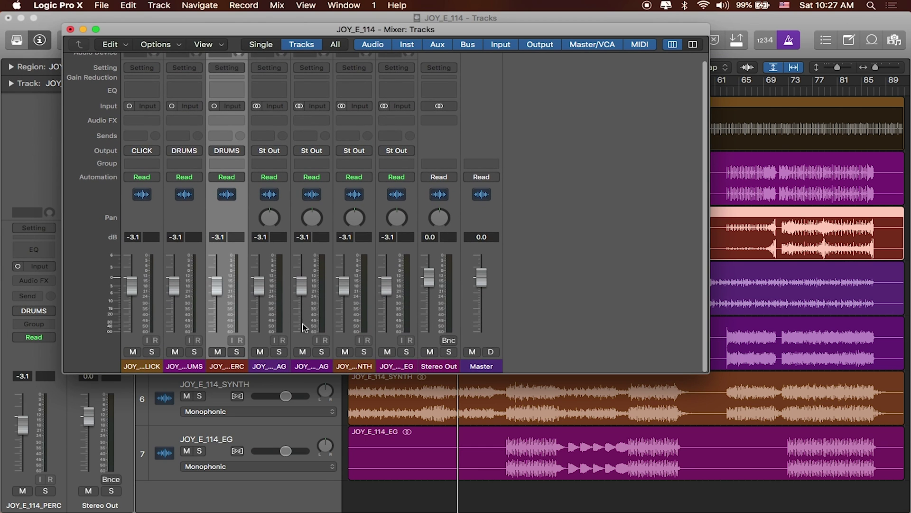
pyautogui.click(280, 366)
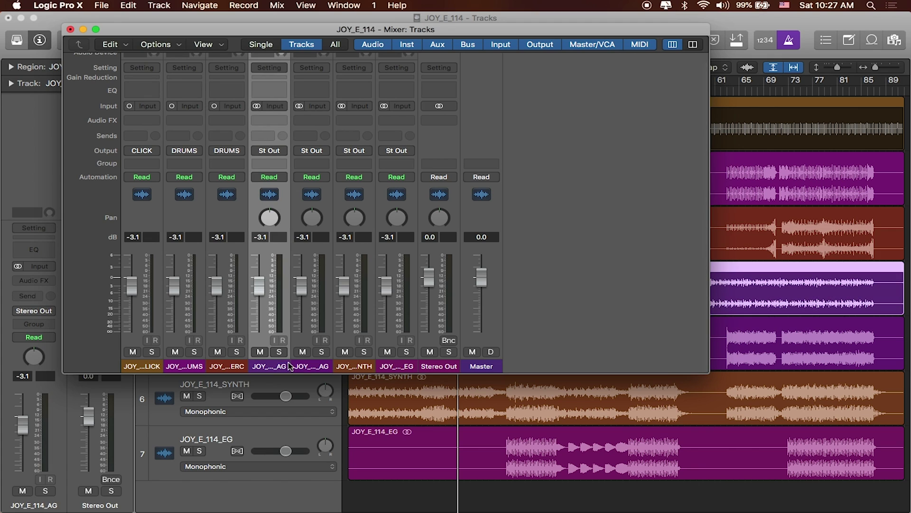
pyautogui.keyDown('super'); pyautogui.click(398, 366); pyautogui.keyUp('super')
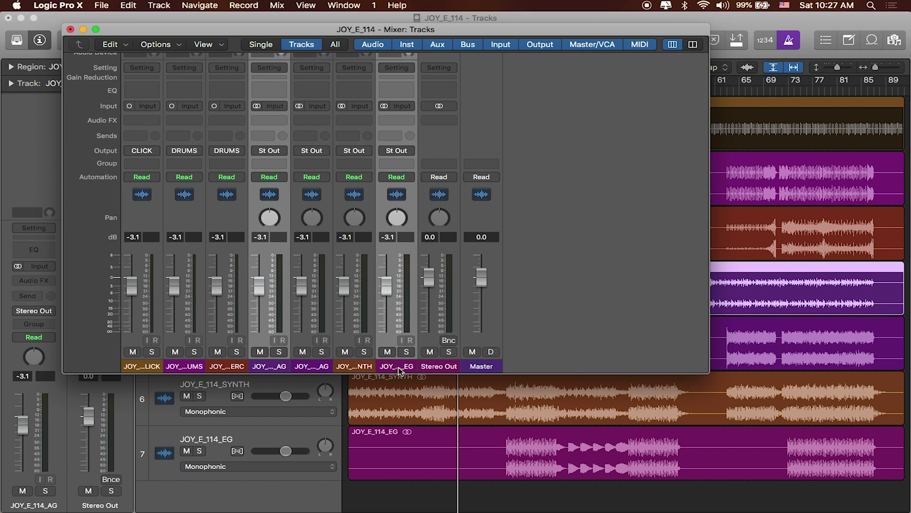
pyautogui.click(410, 151)
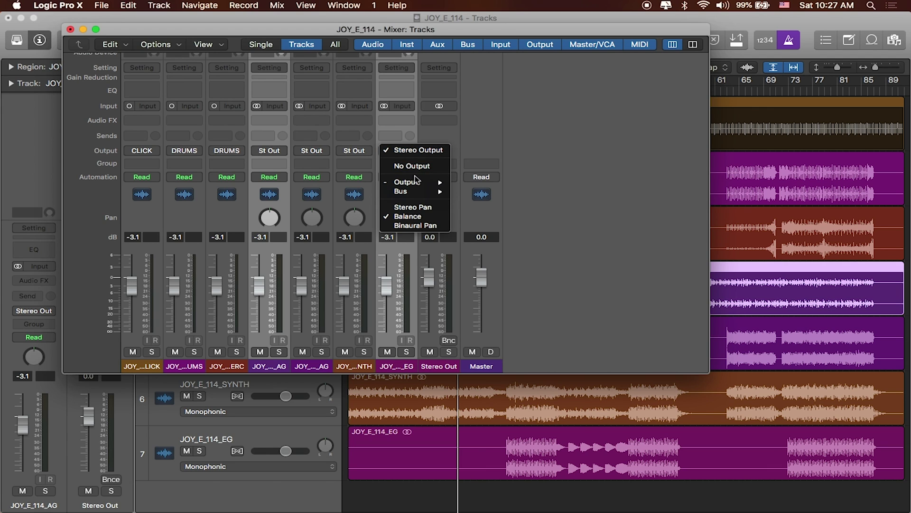
pyautogui.moveTo(417, 181)
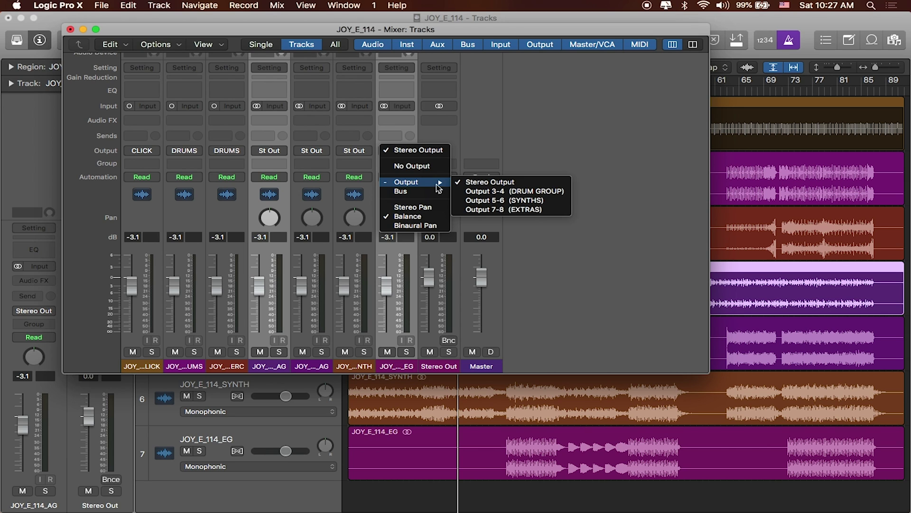
pyautogui.click(486, 209)
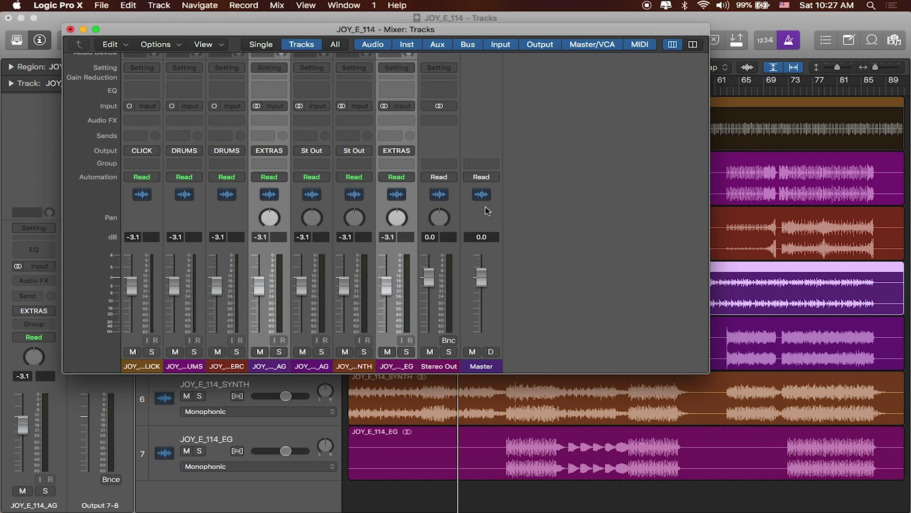
# - Make the AG and EG strips mono and route them to Mono Output 5 (GUITARS)
pyautogui.click(384, 106)
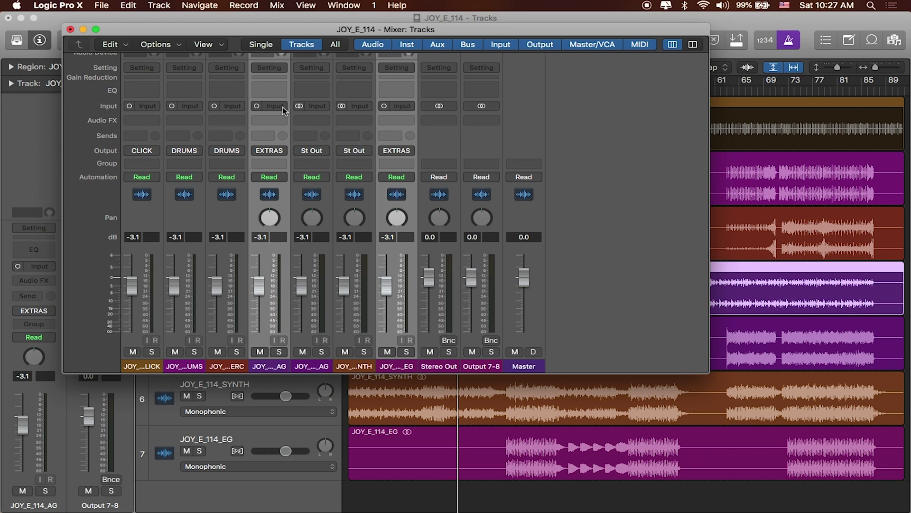
pyautogui.click(284, 151)
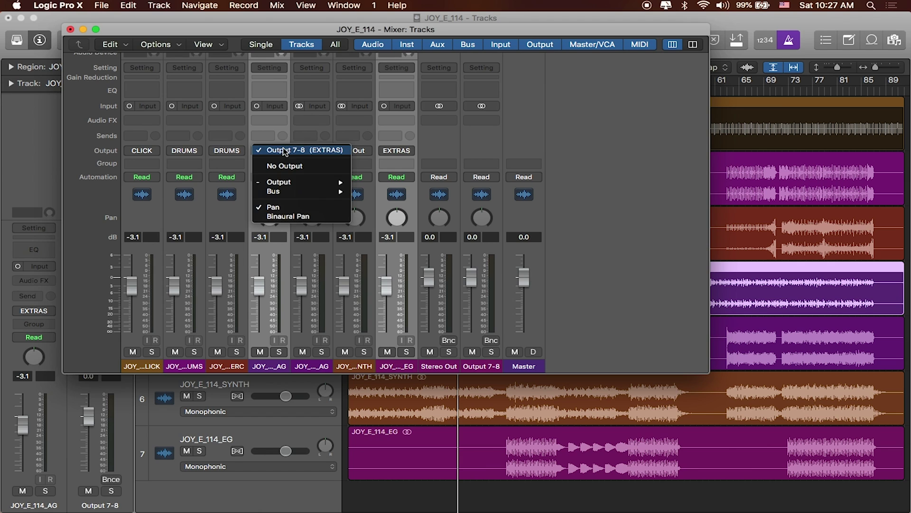
pyautogui.moveTo(298, 182)
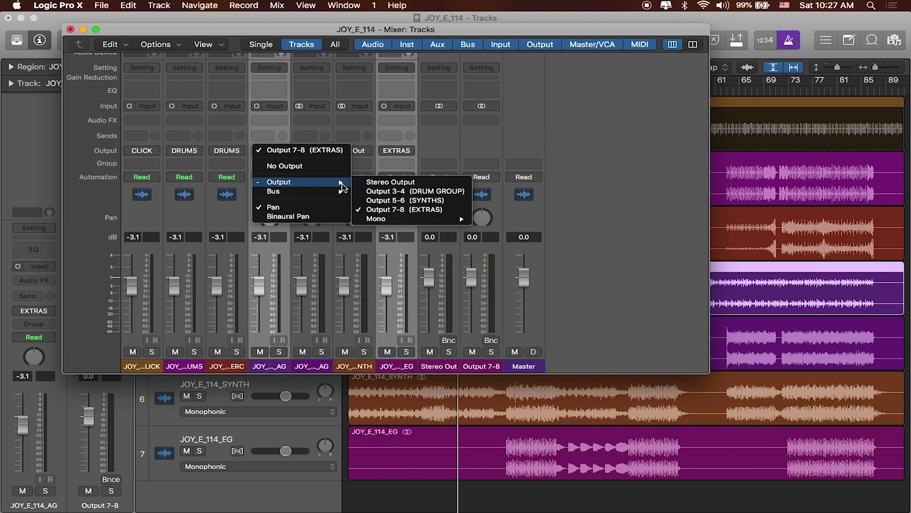
pyautogui.moveTo(426, 219)
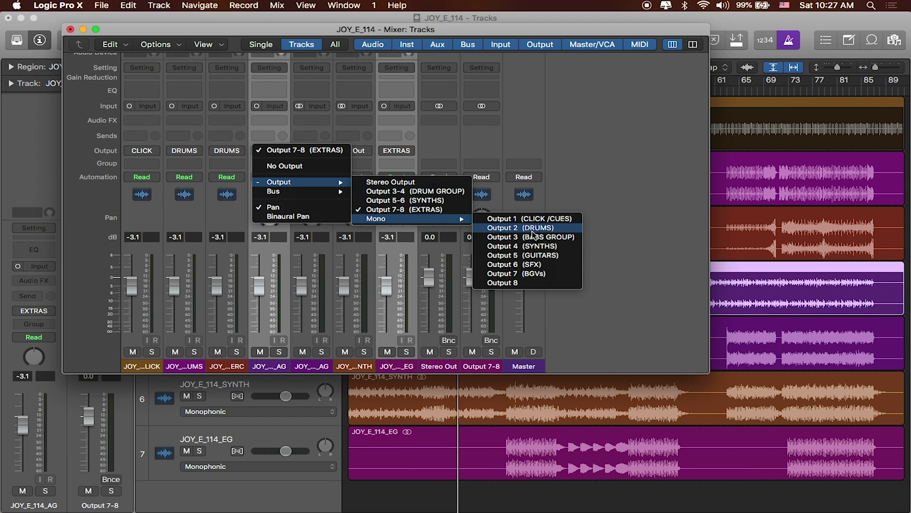
pyautogui.click(555, 257)
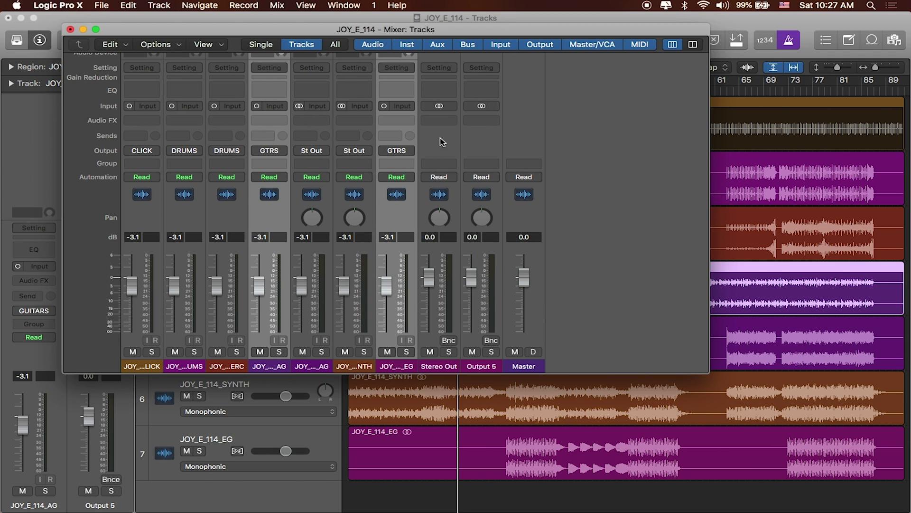